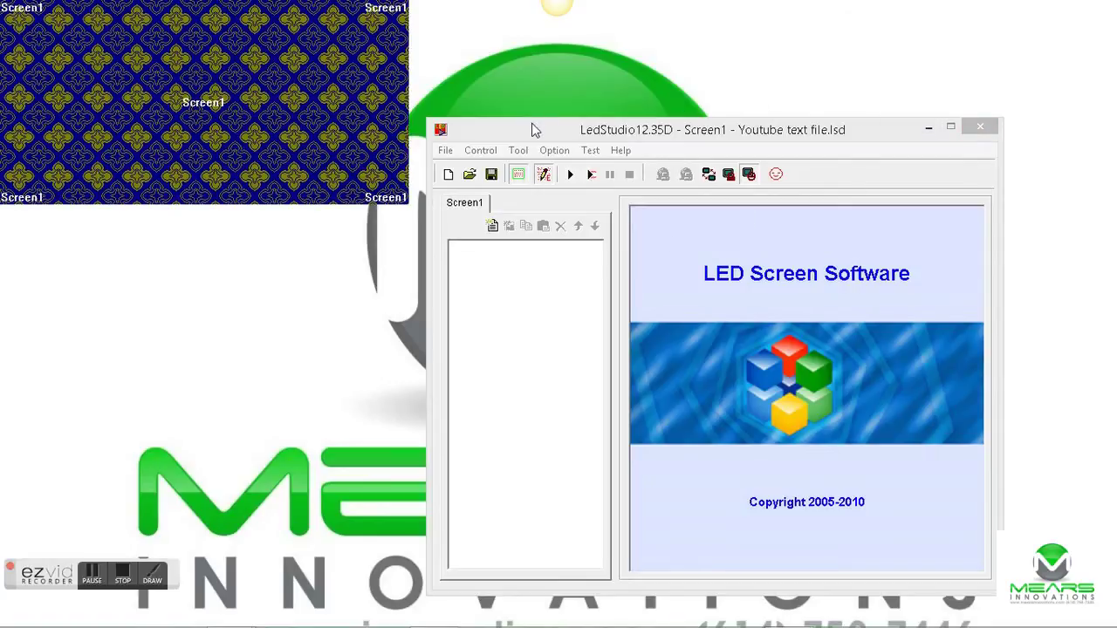
Add a program step to Screen1 and create a file window inside it.
{"action": "left_click_drag", "start_coordinate": [531, 125], "coordinate": [584, 135]}
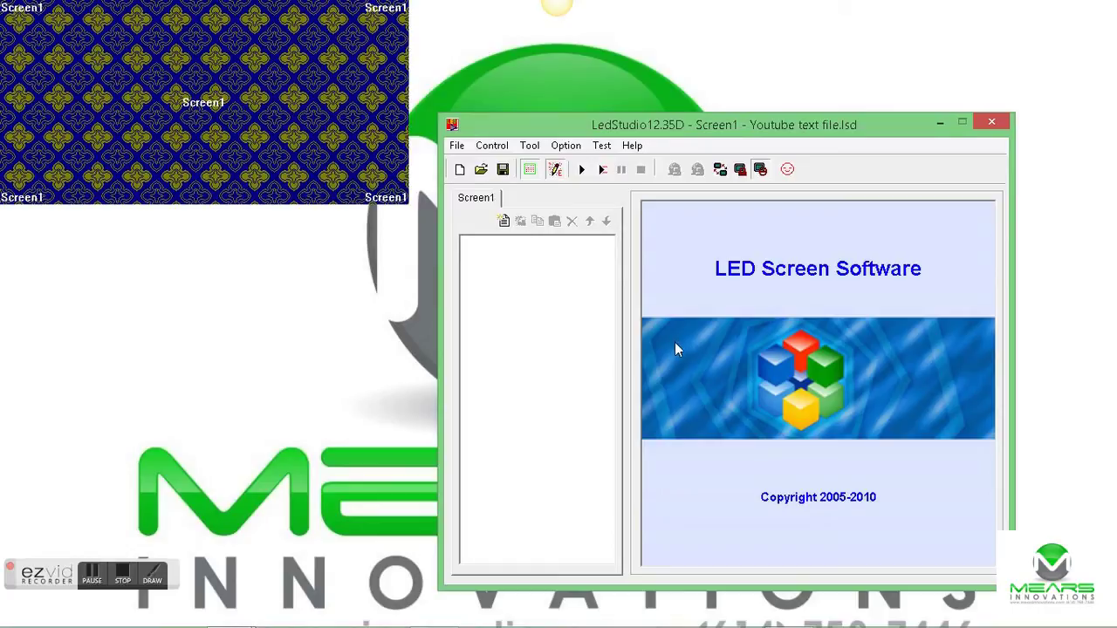
{"action": "mouse_move", "coordinate": [550, 626]}
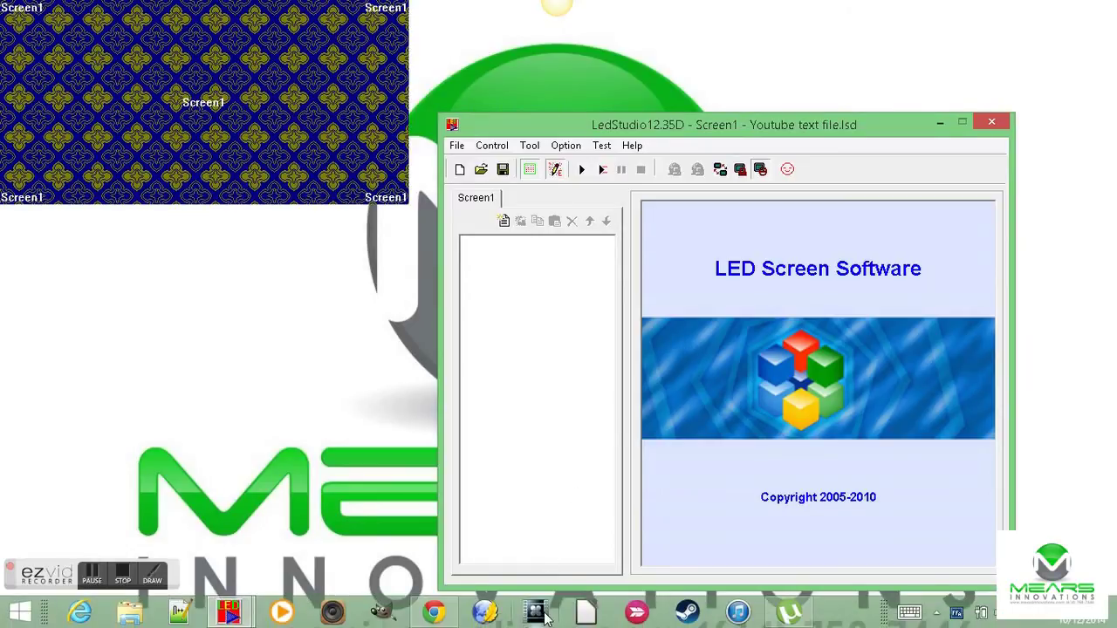
{"action": "left_click", "coordinate": [504, 223]}
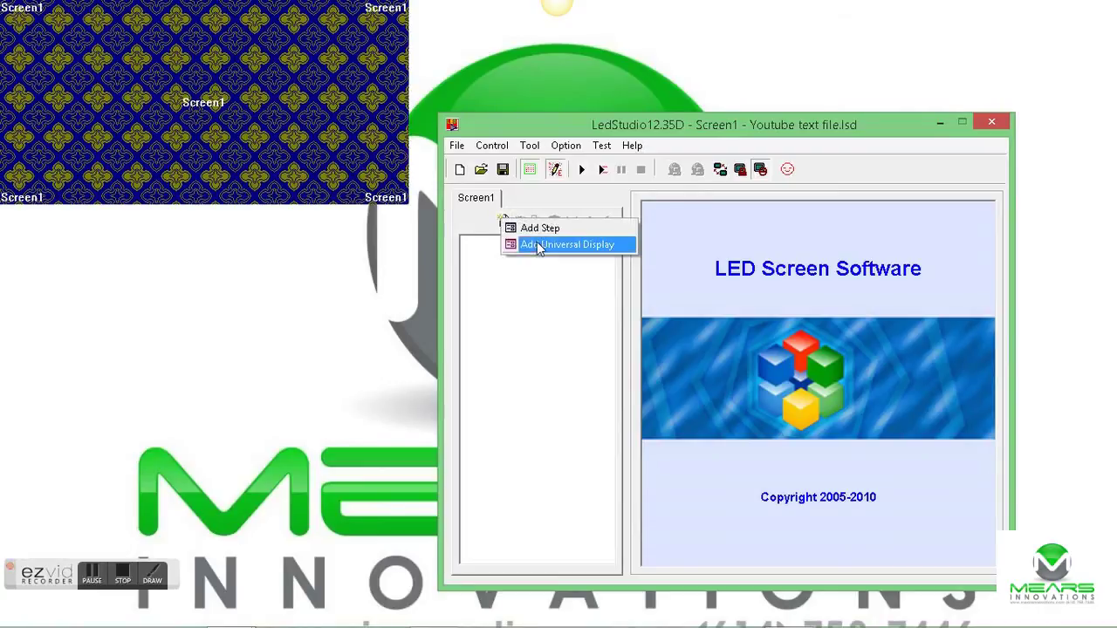
{"action": "left_click", "coordinate": [542, 228]}
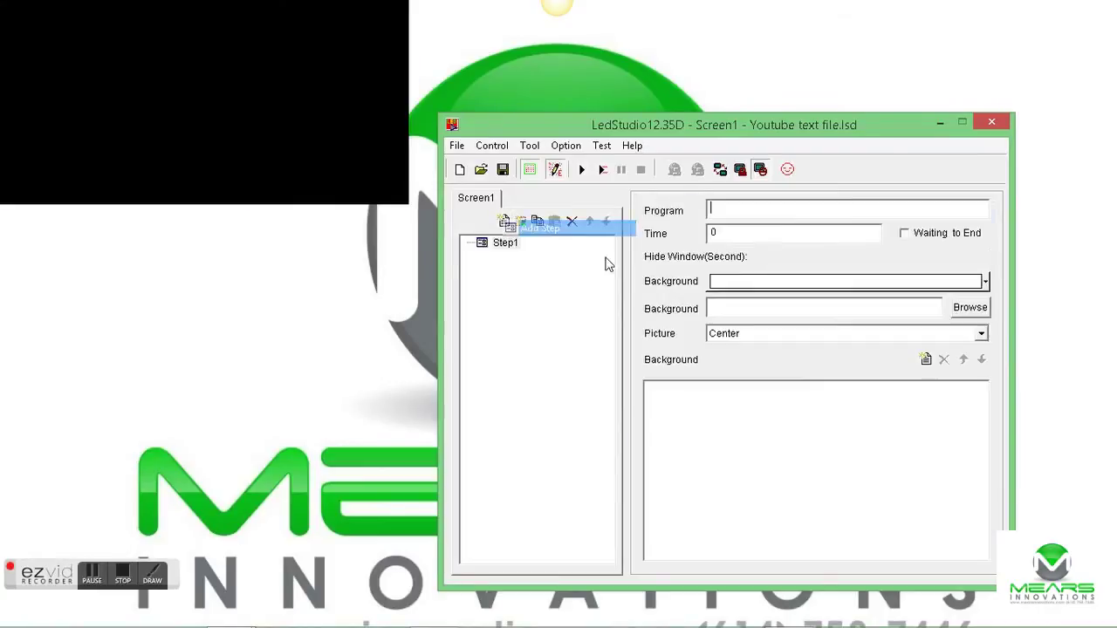
{"action": "left_click", "coordinate": [506, 243]}
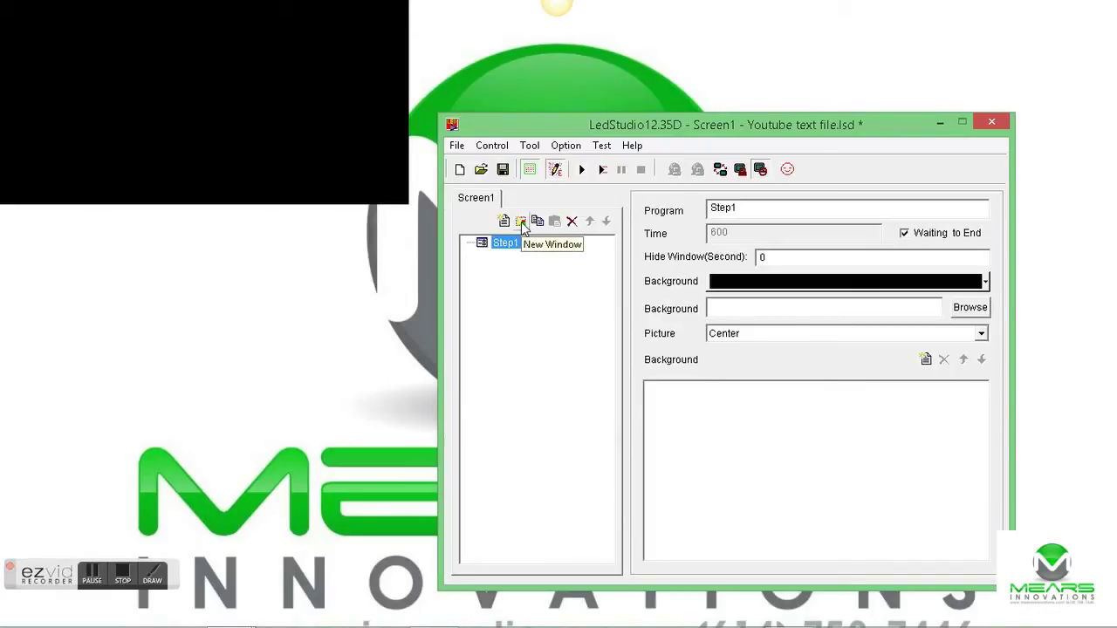
{"action": "left_click", "coordinate": [521, 222]}
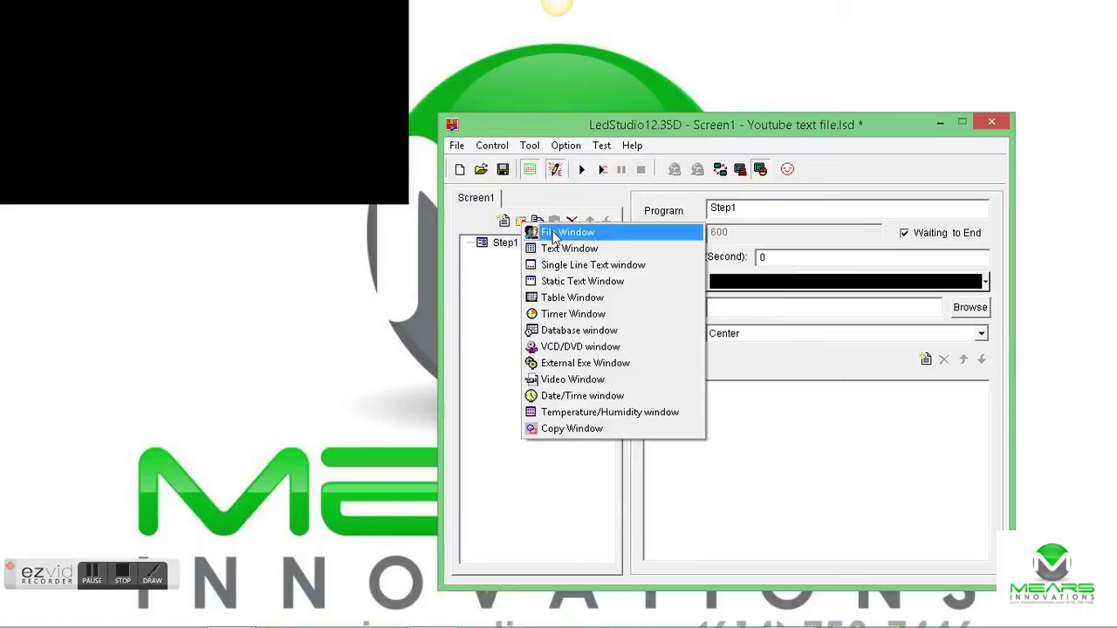
{"action": "left_click", "coordinate": [553, 237]}
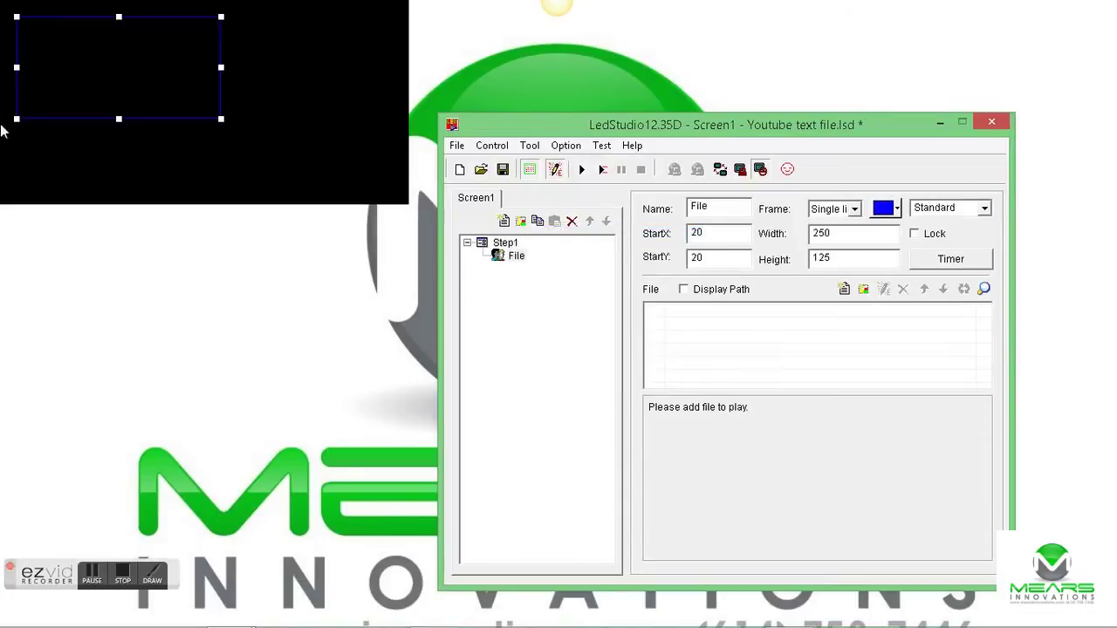
Make the file window fill the screen from StartX 0, StartY 0 at width 500 and height 250, with its frame set to None.
{"action": "left_click_drag", "start_coordinate": [19, 17], "coordinate": [3, 1]}
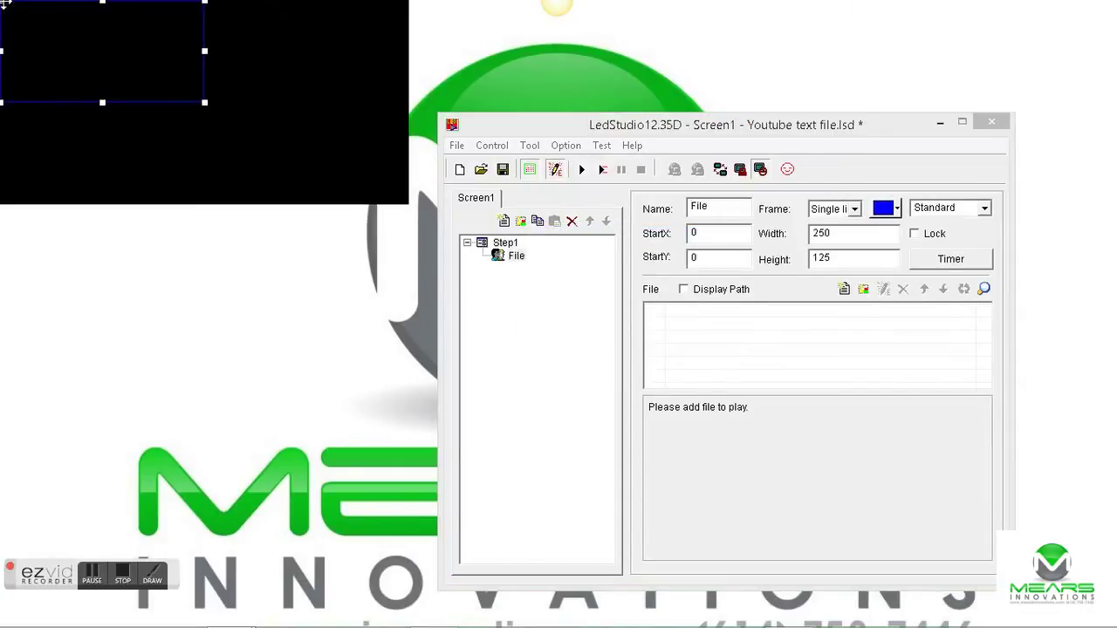
{"action": "left_click_drag", "start_coordinate": [203, 100], "coordinate": [405, 202]}
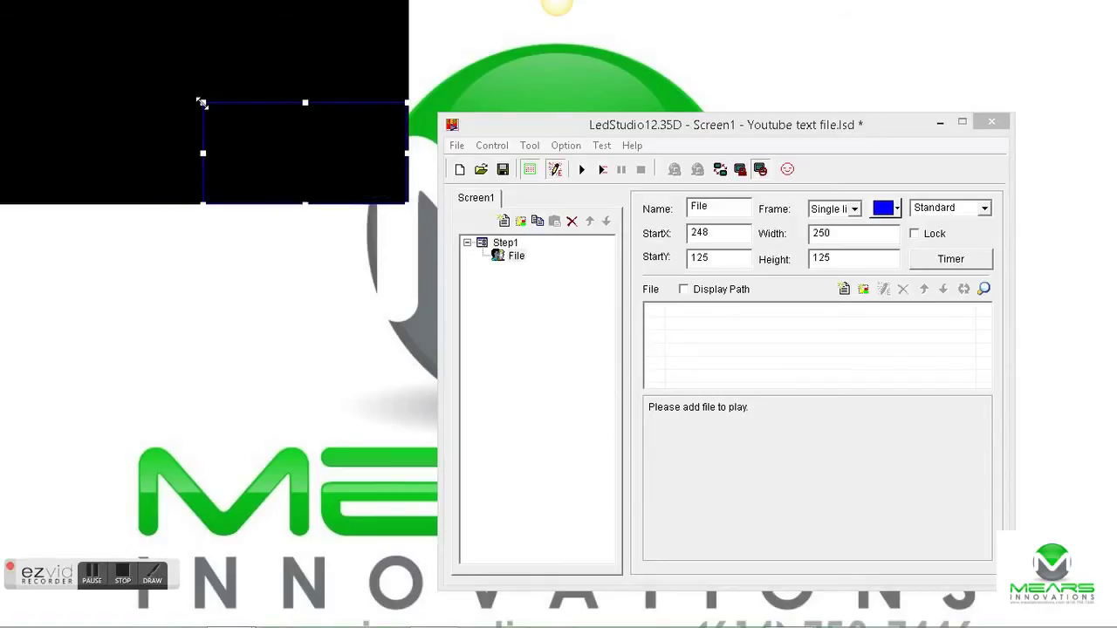
{"action": "left_click_drag", "start_coordinate": [200, 102], "coordinate": [1, 0]}
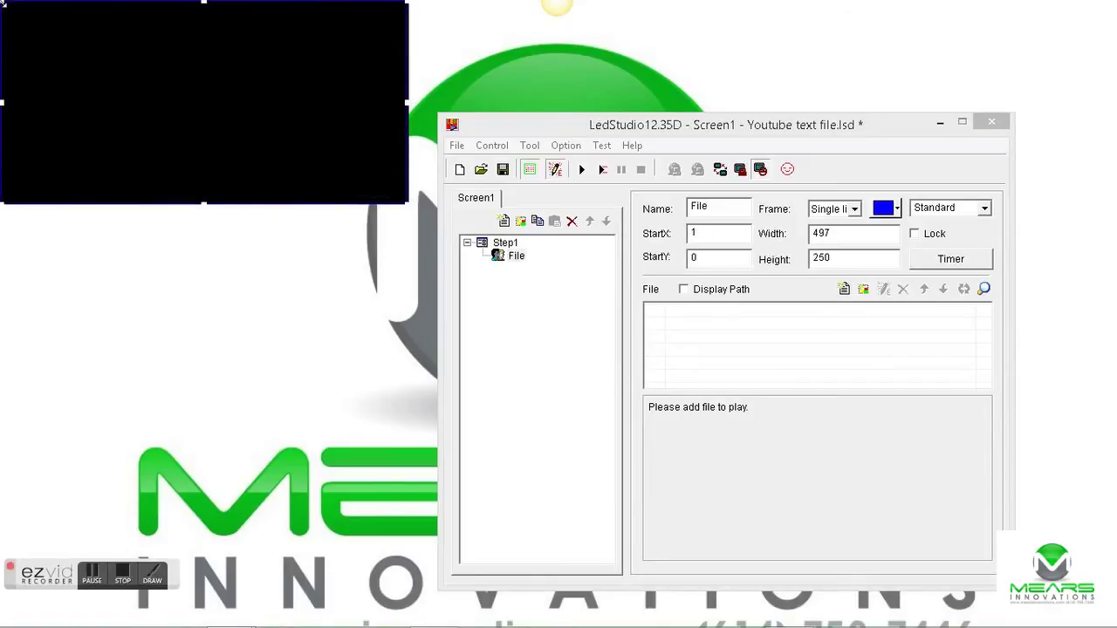
{"action": "left_click", "coordinate": [734, 233]}
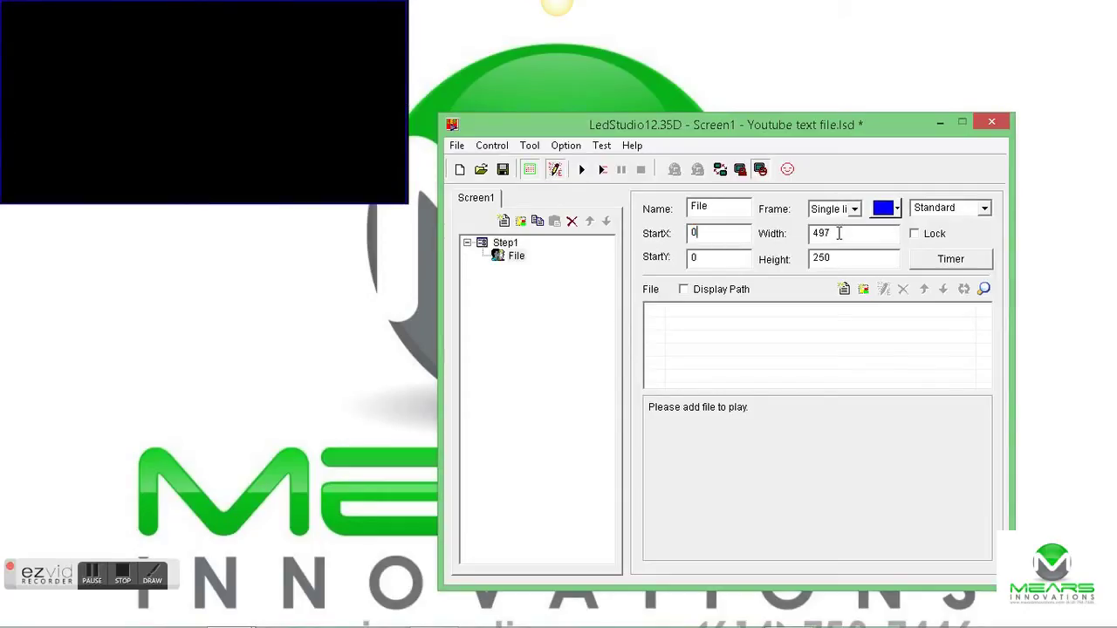
{"action": "key", "text": "Tab"}
{"action": "type", "text": "500"}
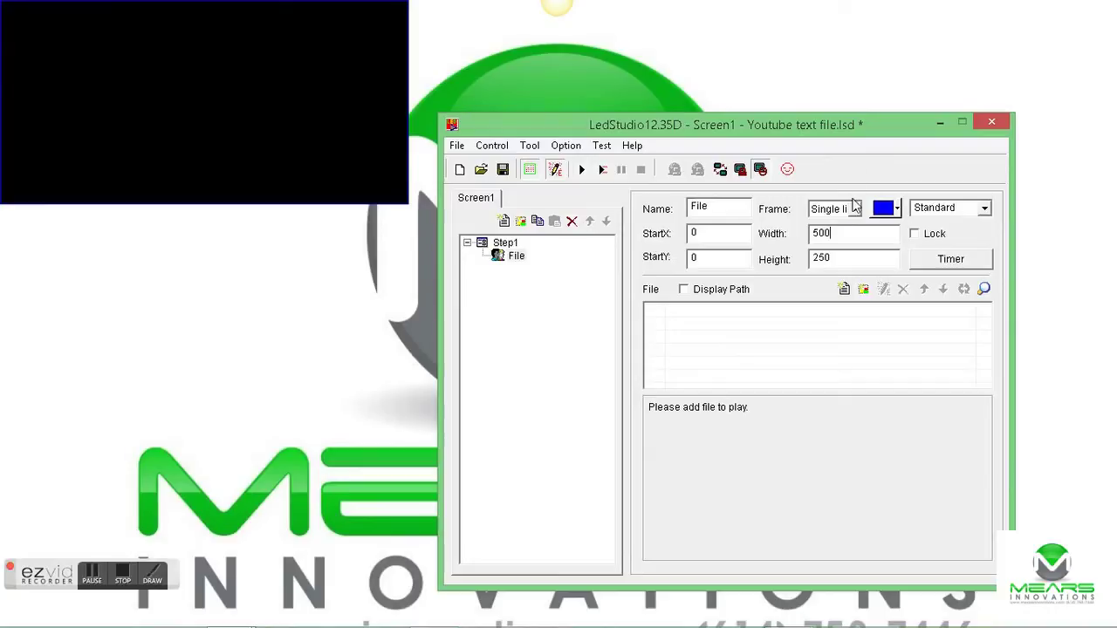
{"action": "left_click", "coordinate": [856, 211]}
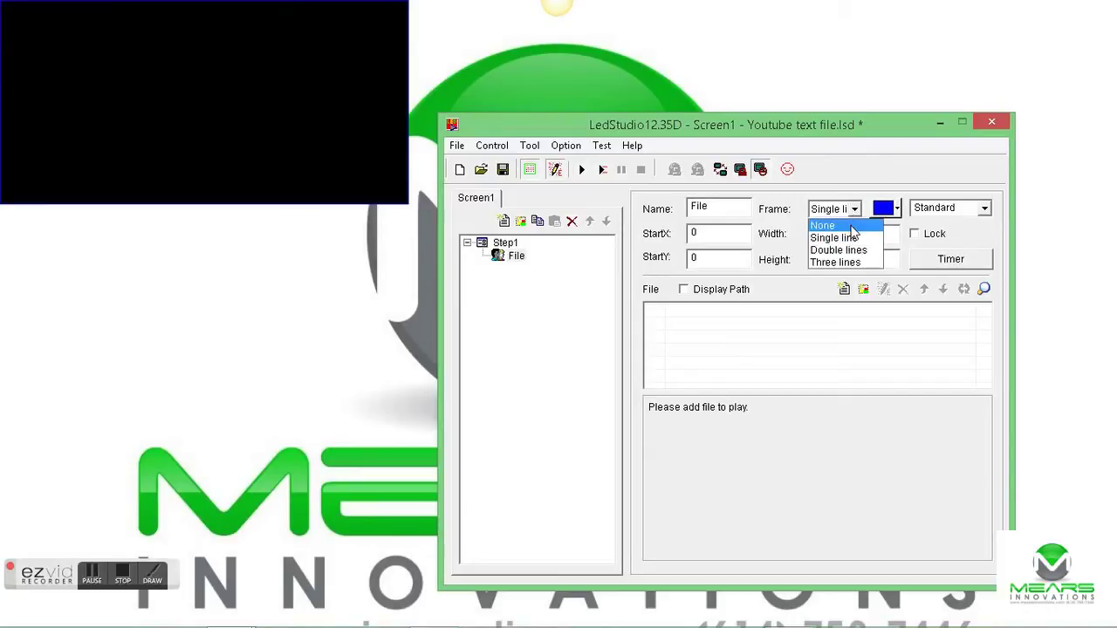
{"action": "left_click", "coordinate": [852, 227]}
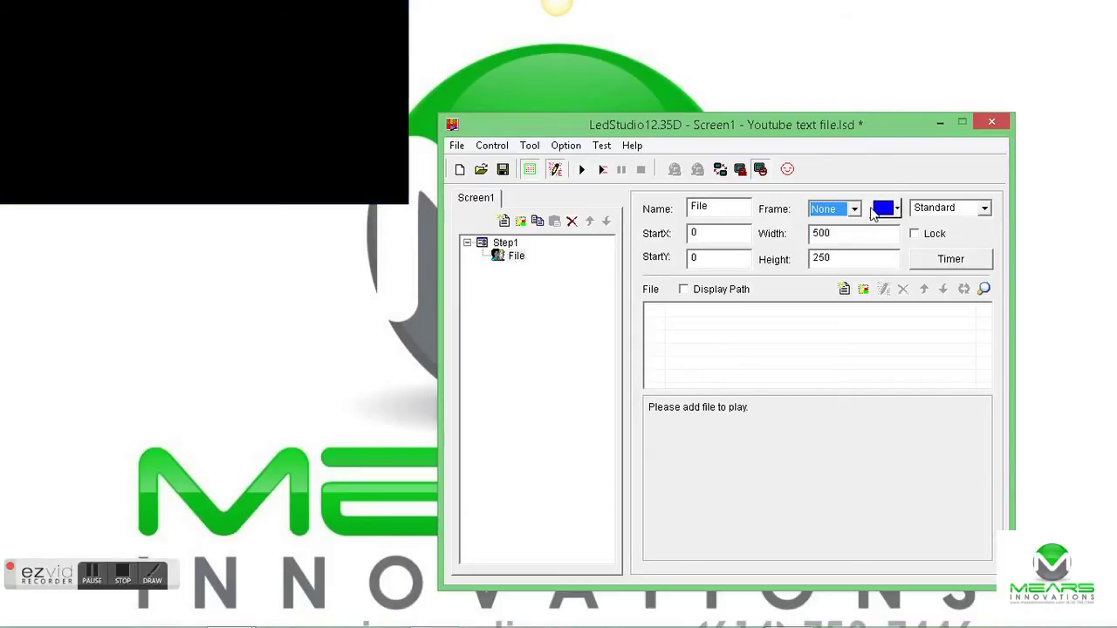
Try the single, double and three-line frames on the file window and return the frame to None.
{"action": "left_click", "coordinate": [855, 210]}
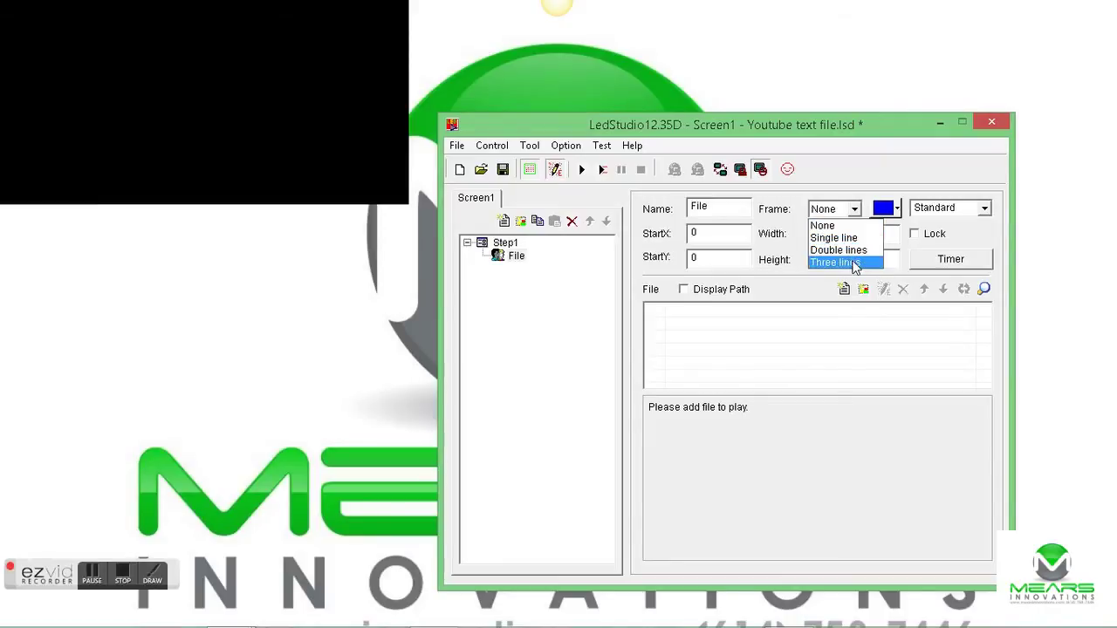
{"action": "left_click", "coordinate": [853, 239]}
{"action": "key", "text": "Down"}
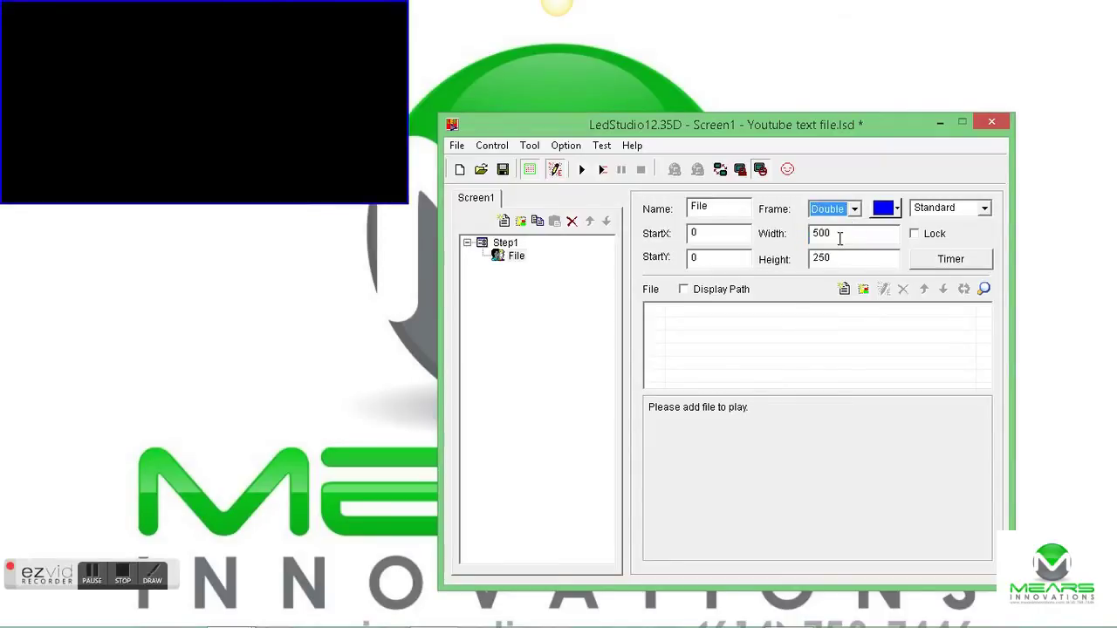
{"action": "key", "text": "Down"}
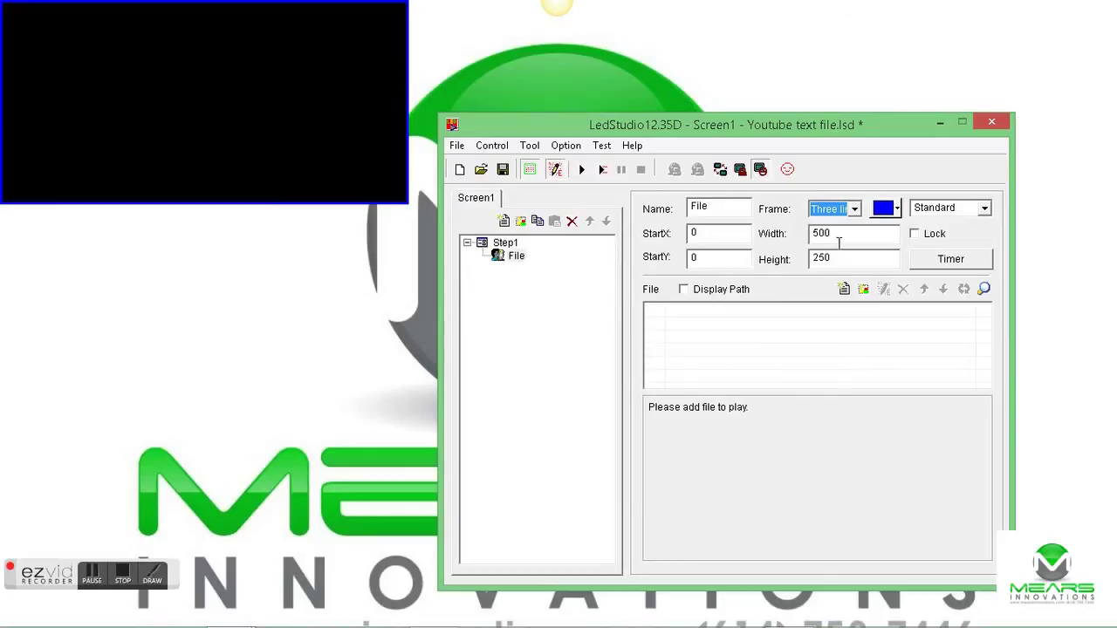
{"action": "key", "text": "Down"}
{"action": "left_click", "coordinate": [900, 209]}
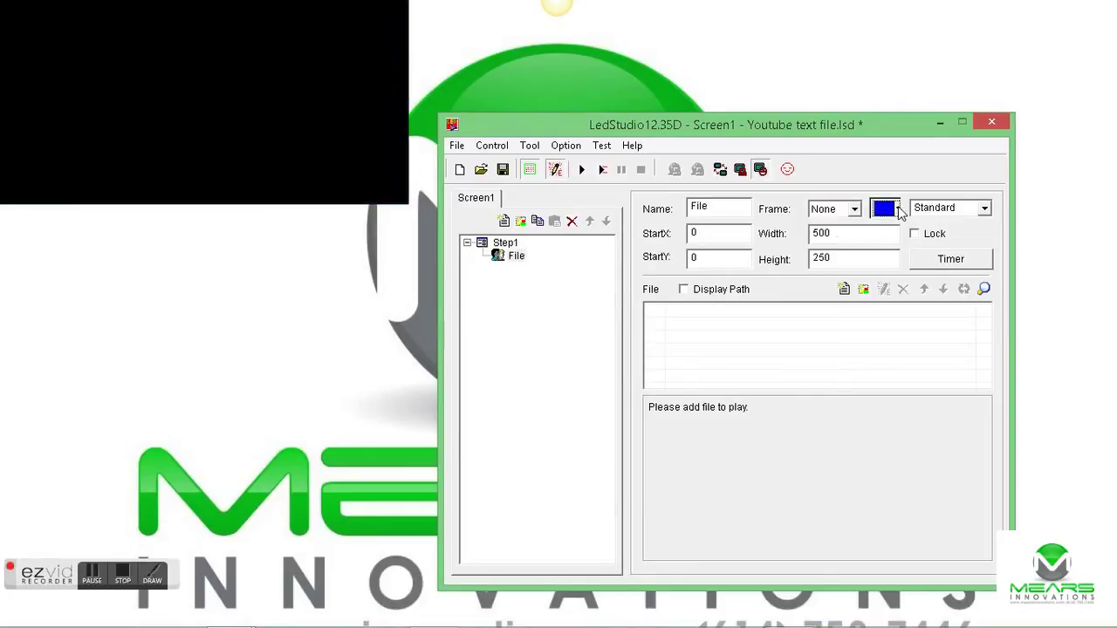
{"action": "left_click", "coordinate": [917, 207]}
{"action": "left_click", "coordinate": [855, 211]}
{"action": "left_click", "coordinate": [859, 211]}
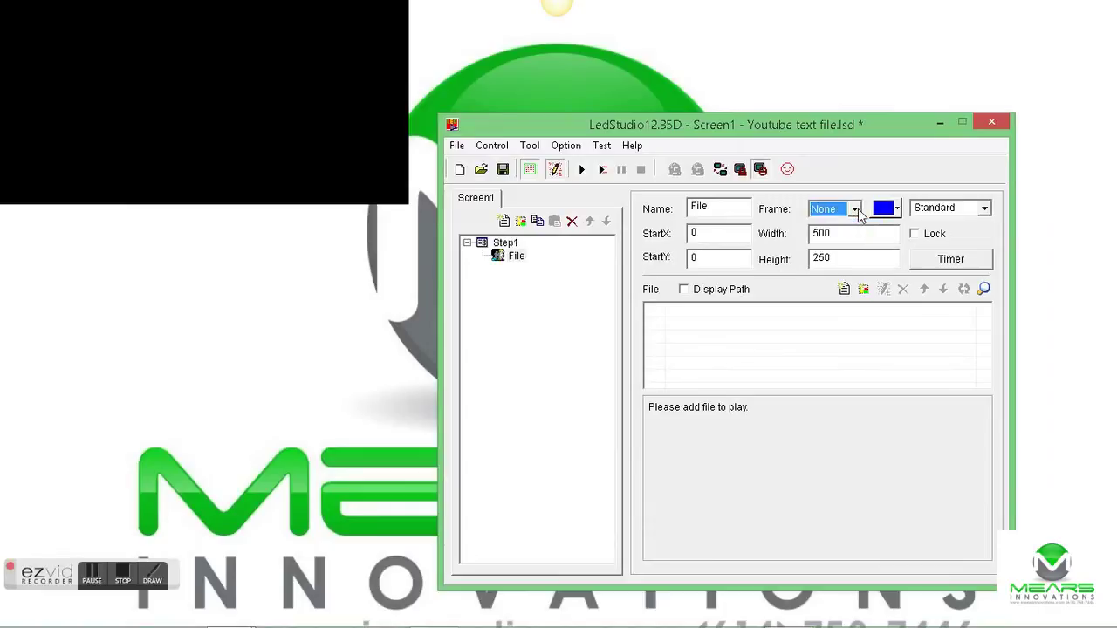
Add the Fish Fry.wmv video from a Videos subfolder to the file window and test its playback on the screen.
{"action": "left_click", "coordinate": [843, 290]}
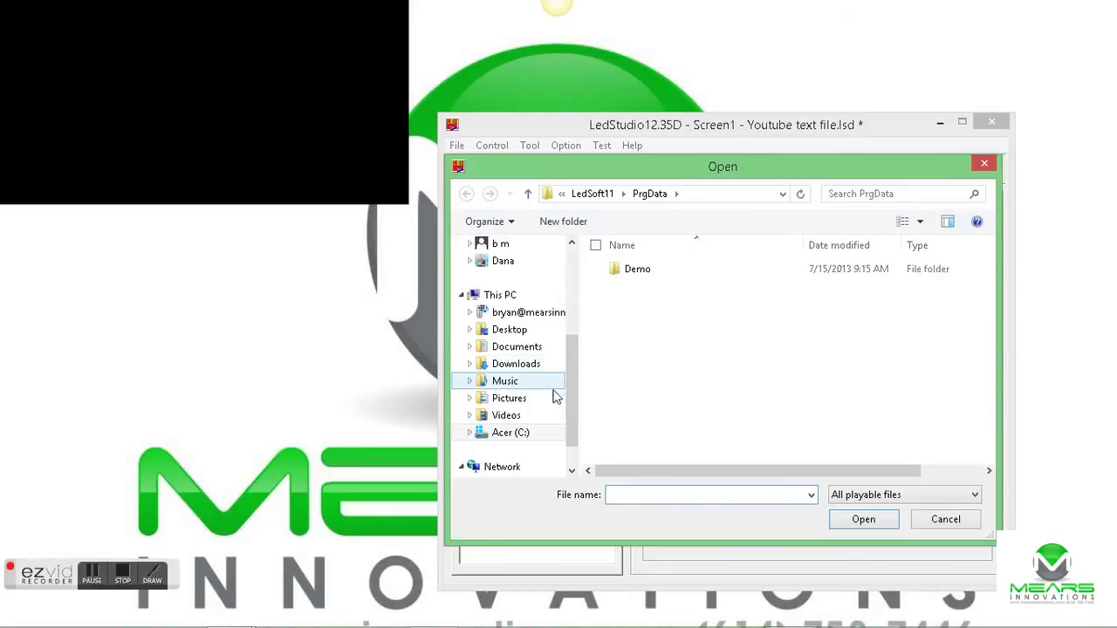
{"action": "left_click", "coordinate": [550, 419]}
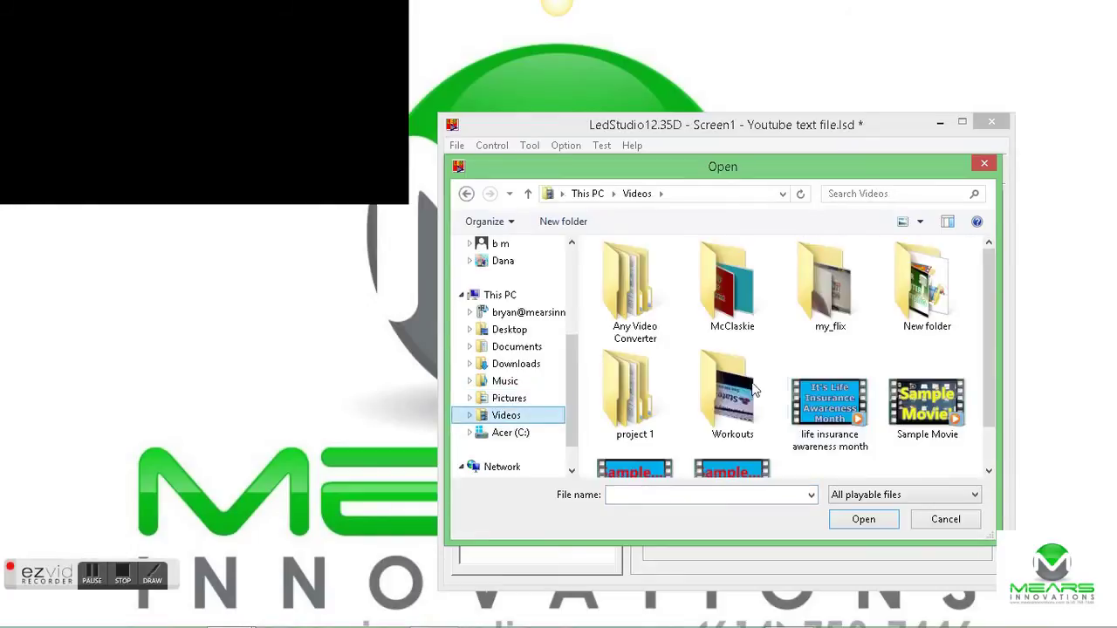
{"action": "double_click", "coordinate": [709, 301]}
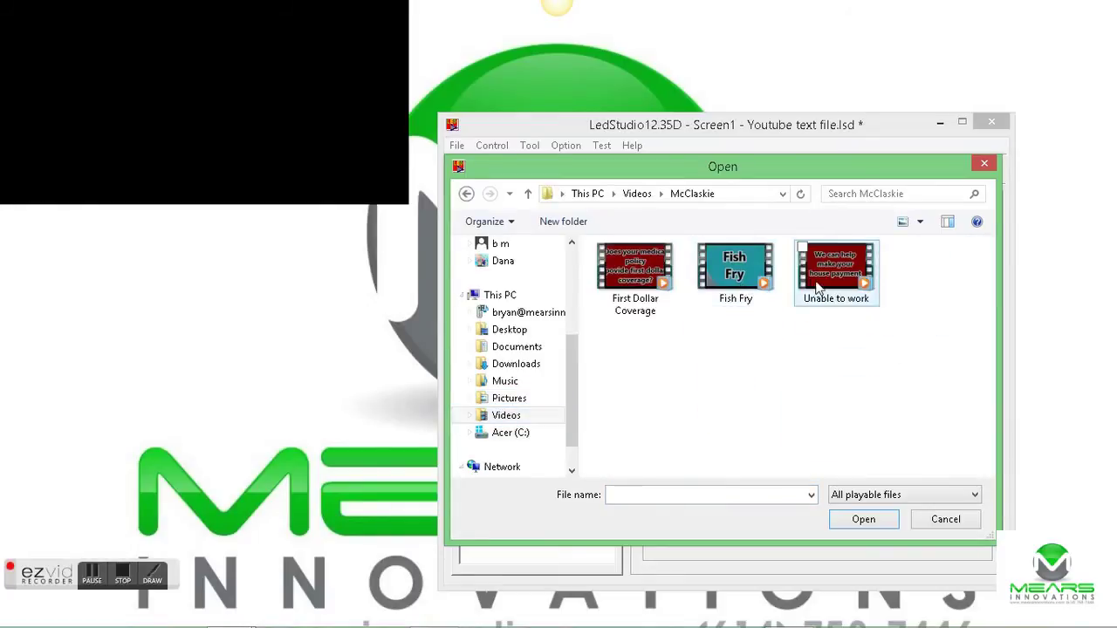
{"action": "left_click", "coordinate": [745, 275]}
{"action": "left_click", "coordinate": [863, 519]}
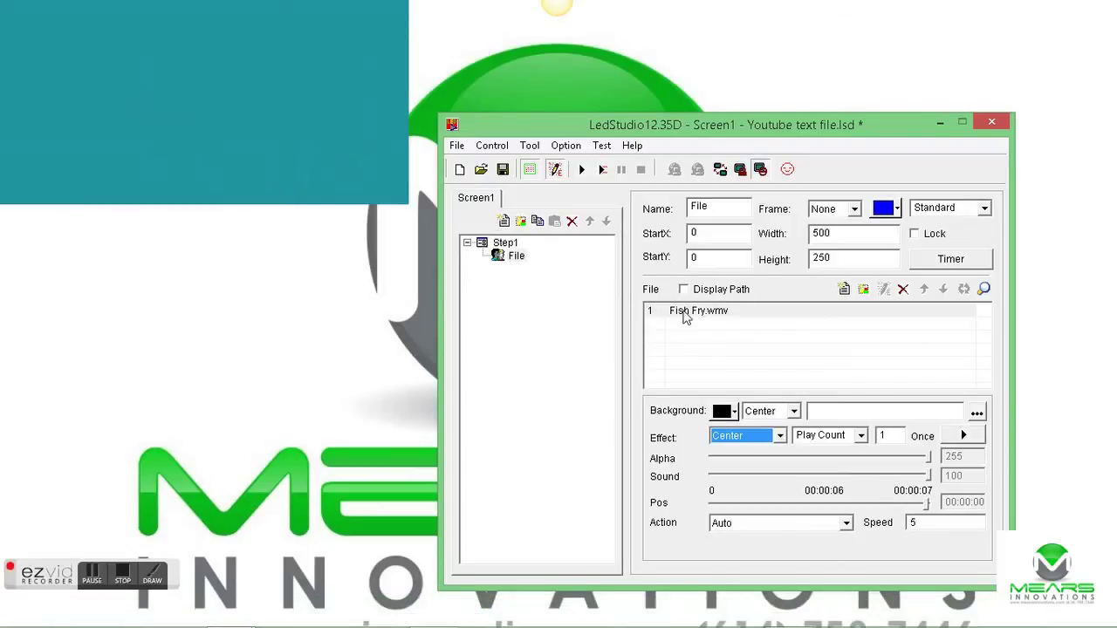
{"action": "left_click", "coordinate": [581, 169]}
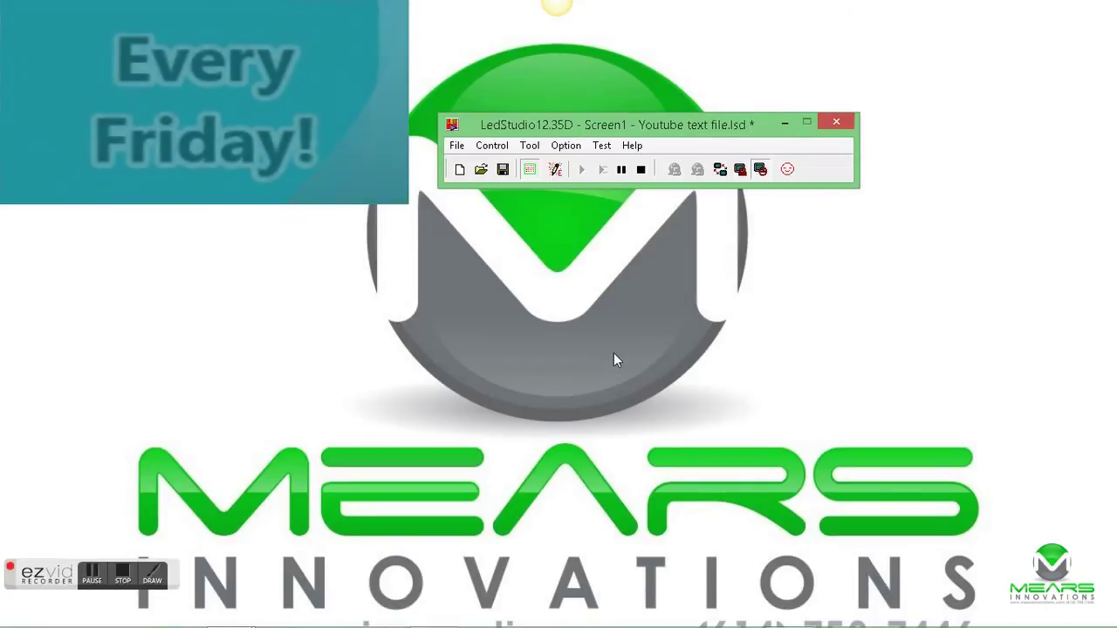
{"action": "left_click", "coordinate": [641, 170]}
Save the program as a new file named 10.12.14 and play it through once more.
{"action": "left_click", "coordinate": [456, 145]}
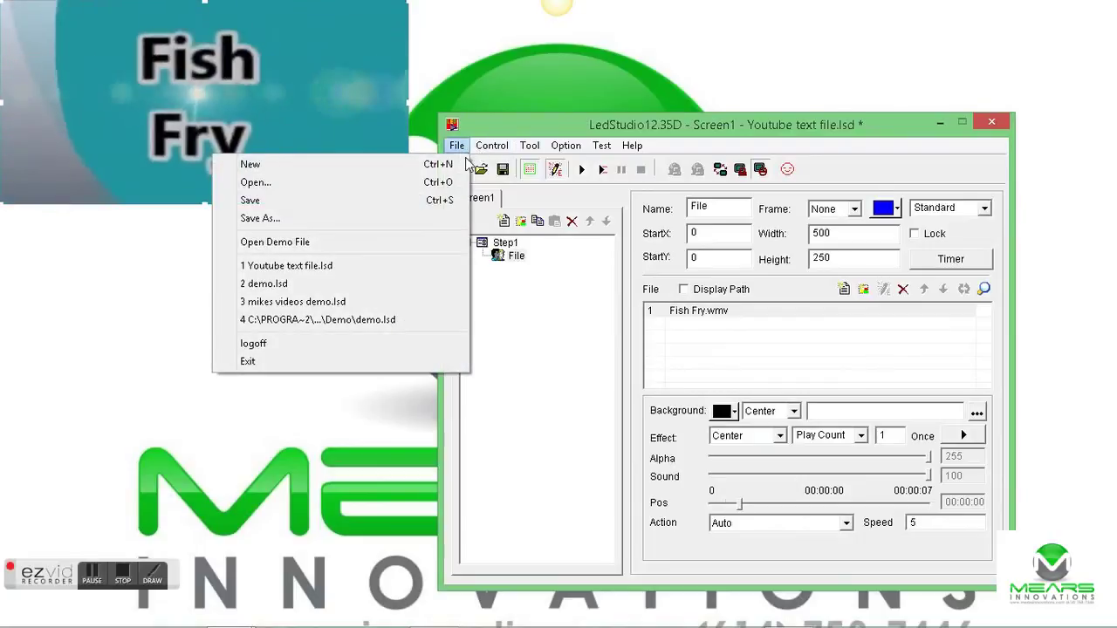
{"action": "left_click", "coordinate": [395, 218]}
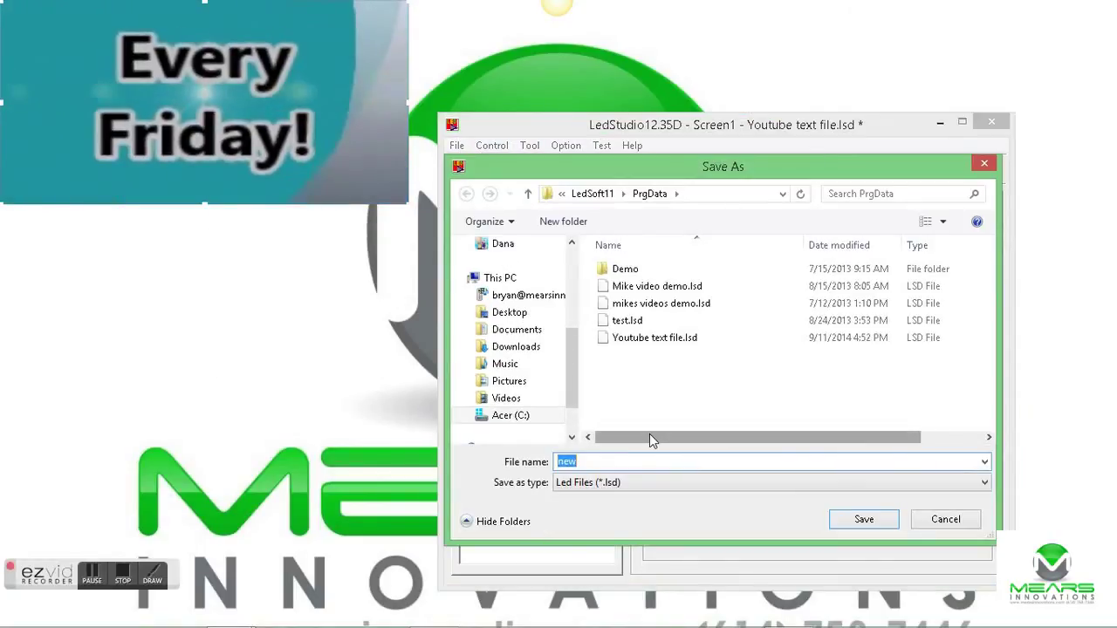
{"action": "type", "text": "10.1"}
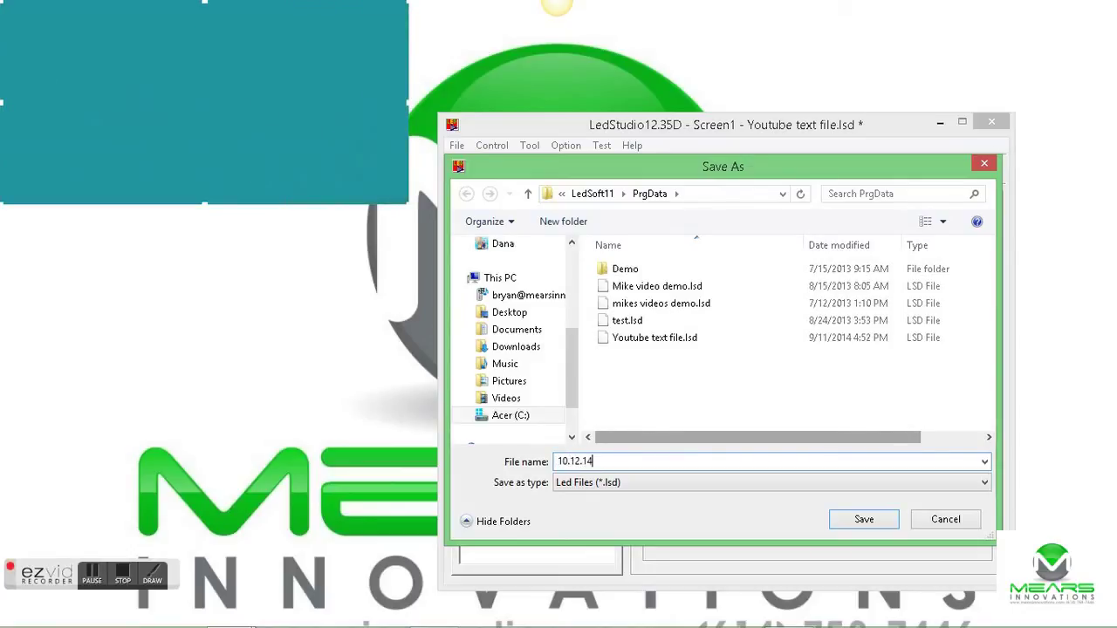
{"action": "type", "text": "2.14"}
{"action": "left_click", "coordinate": [851, 521]}
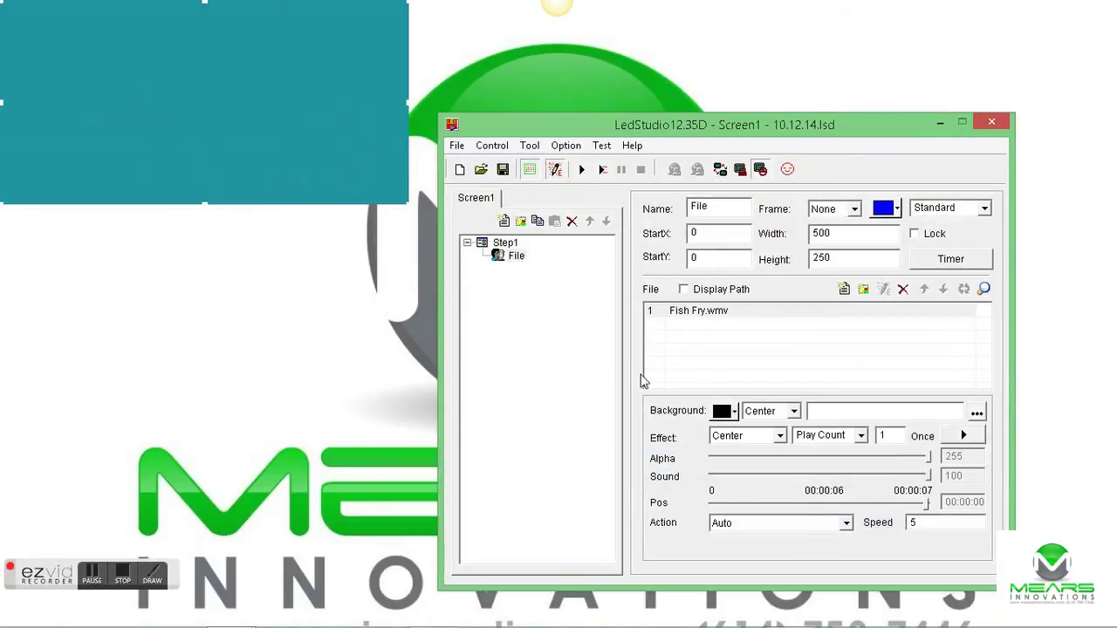
{"action": "left_click", "coordinate": [580, 170]}
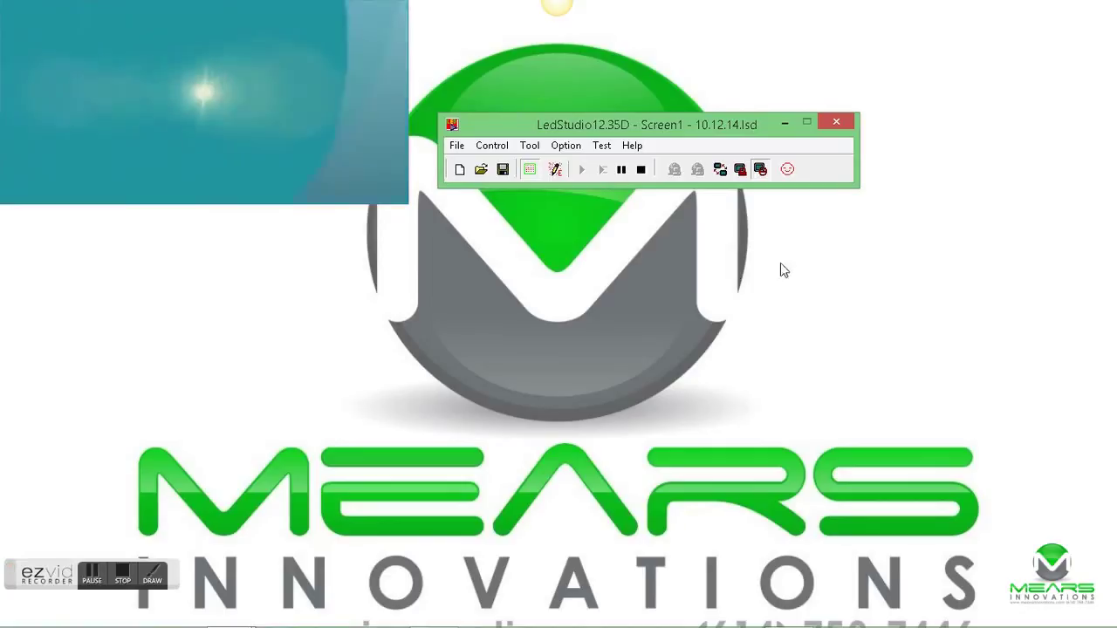
{"action": "left_click", "coordinate": [641, 169]}
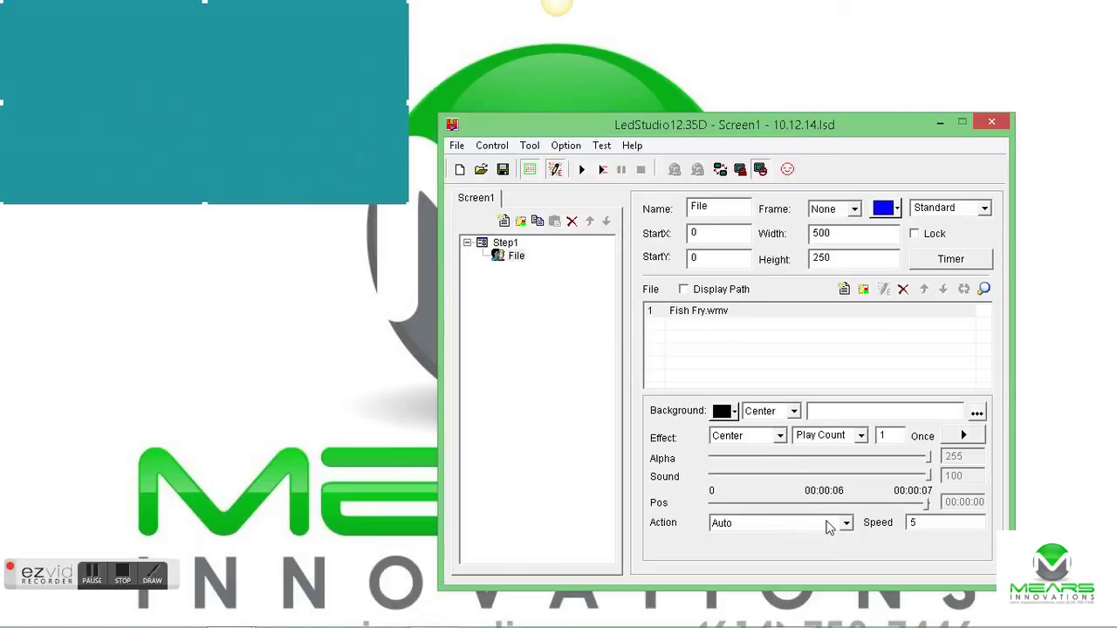
Try the Instant, Scan/Left, Scan/Corner3 and Open Vertical actions for the Fish Fry video.
{"action": "left_click", "coordinate": [847, 524]}
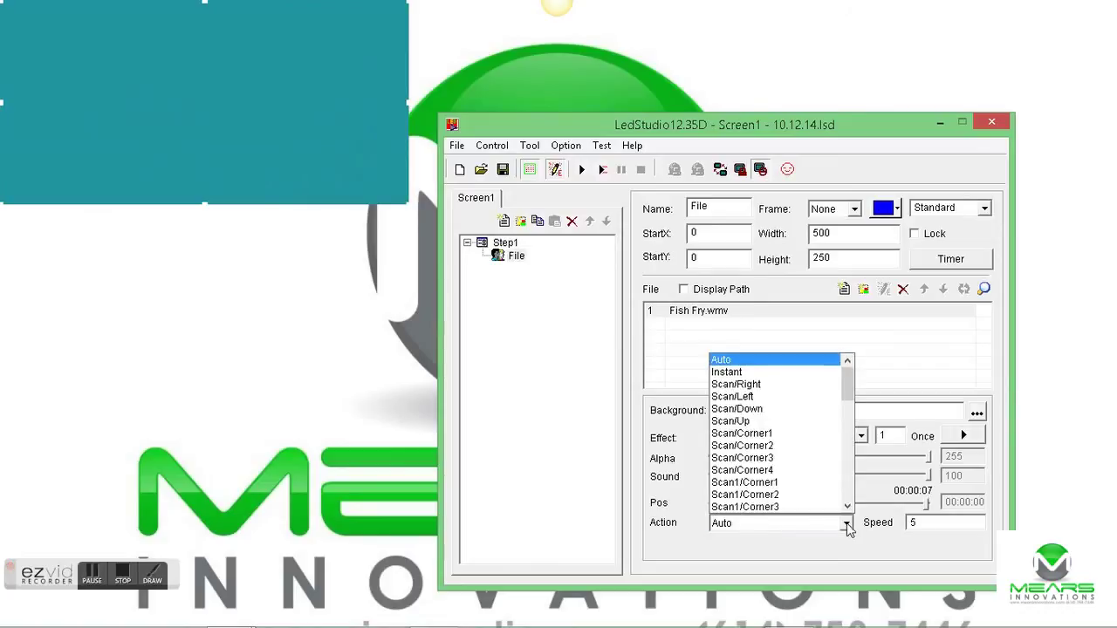
{"action": "left_click", "coordinate": [776, 384]}
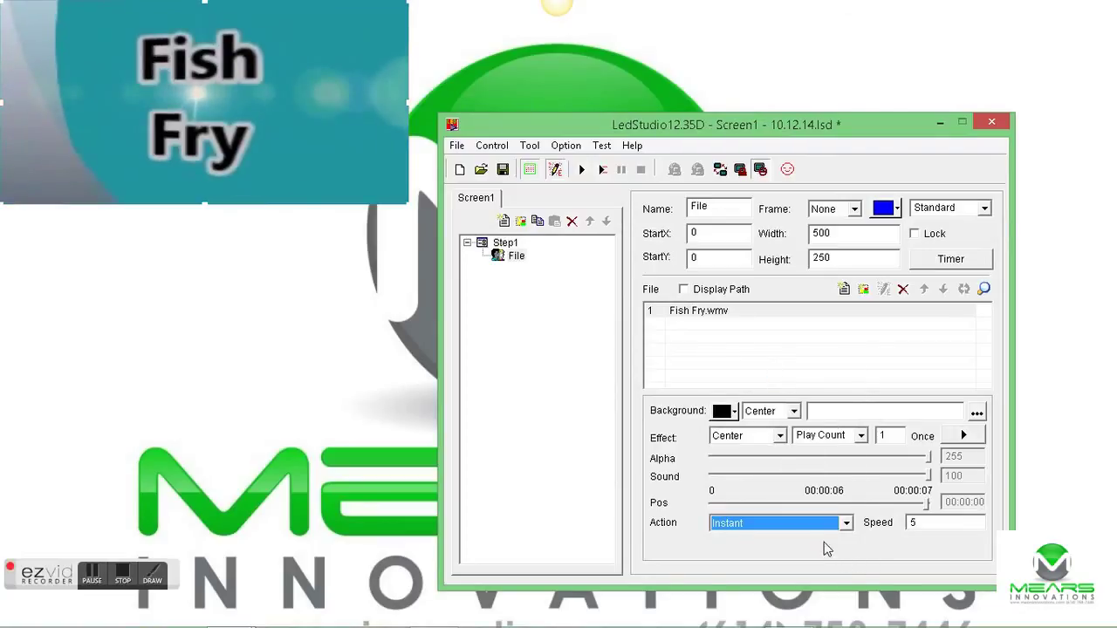
{"action": "left_click", "coordinate": [845, 524]}
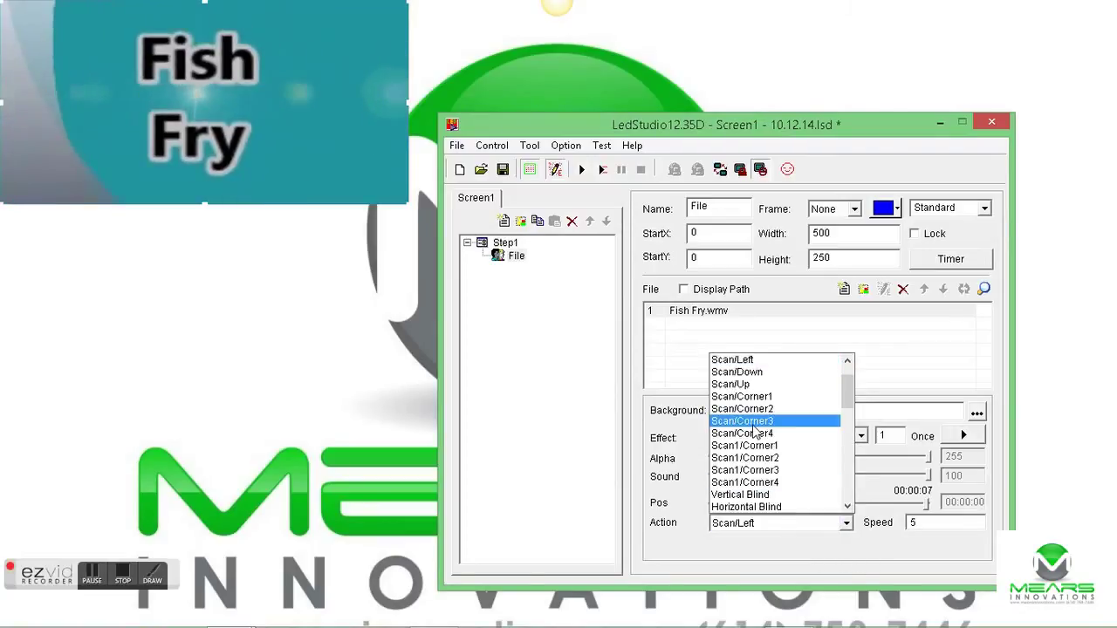
{"action": "left_click", "coordinate": [756, 432]}
{"action": "left_click", "coordinate": [845, 523]}
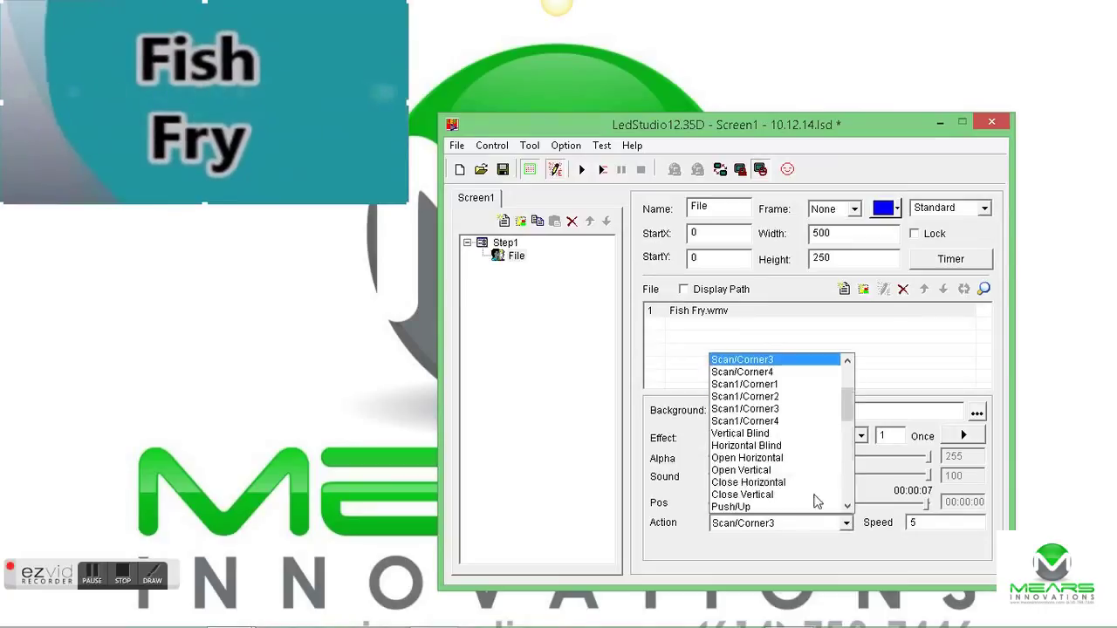
{"action": "left_click", "coordinate": [791, 470]}
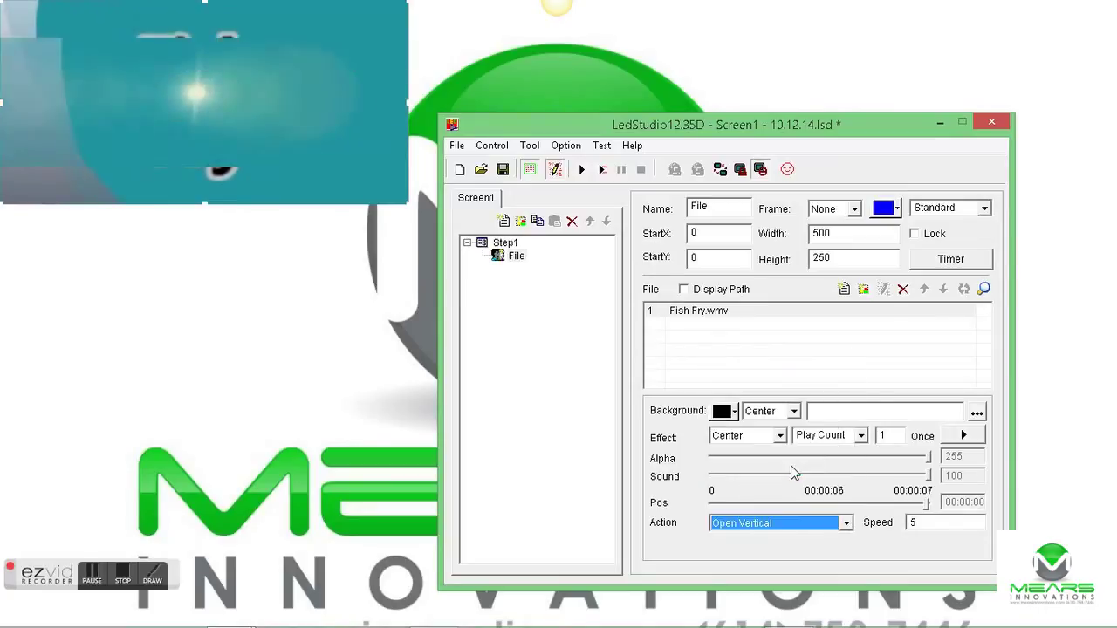
Set the Fish Fry video's action to Instant.
{"action": "left_click", "coordinate": [848, 529]}
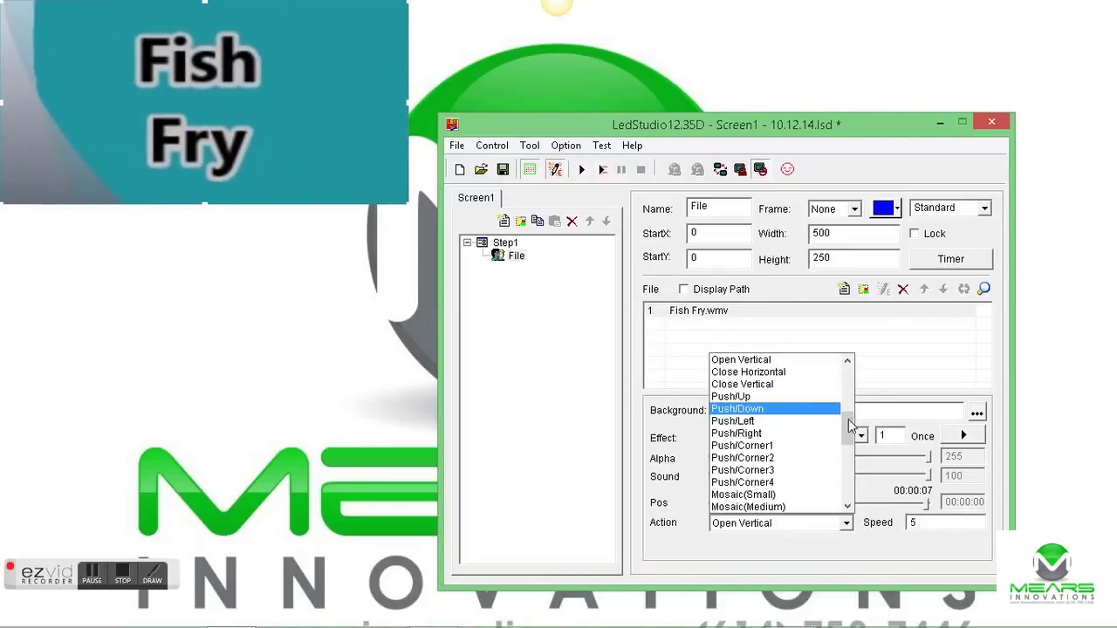
{"action": "scroll", "coordinate": [849, 388], "scroll_direction": "down", "scroll_amount": 5}
{"action": "scroll", "coordinate": [838, 380], "scroll_direction": "up", "scroll_amount": 2}
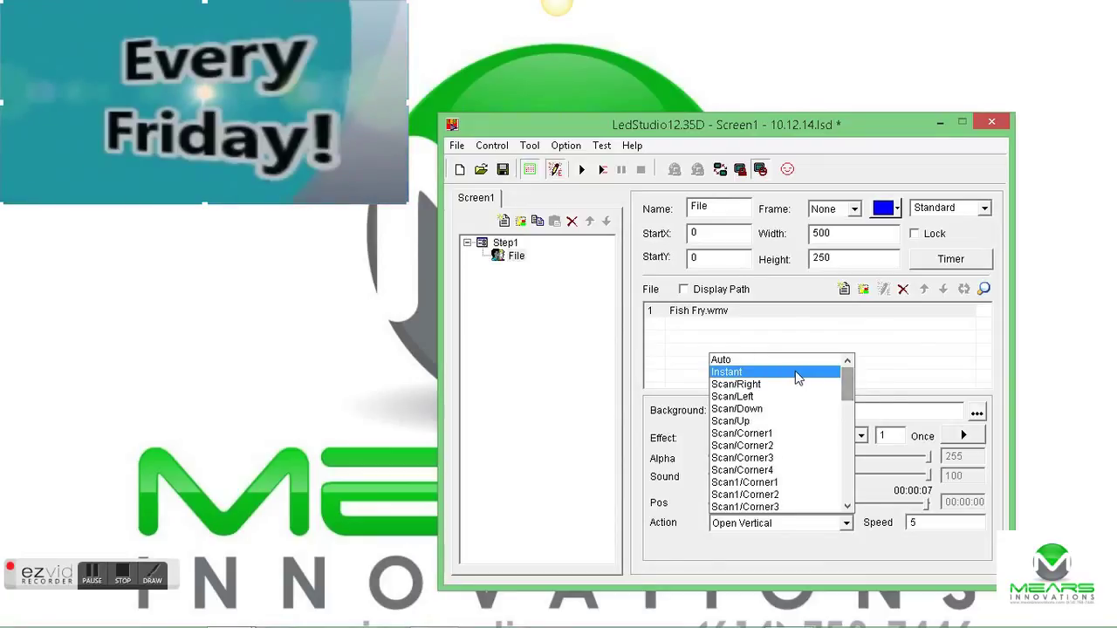
{"action": "left_click", "coordinate": [790, 375]}
Save the changes to the program file and start playing it on the screen.
{"action": "left_click", "coordinate": [502, 169]}
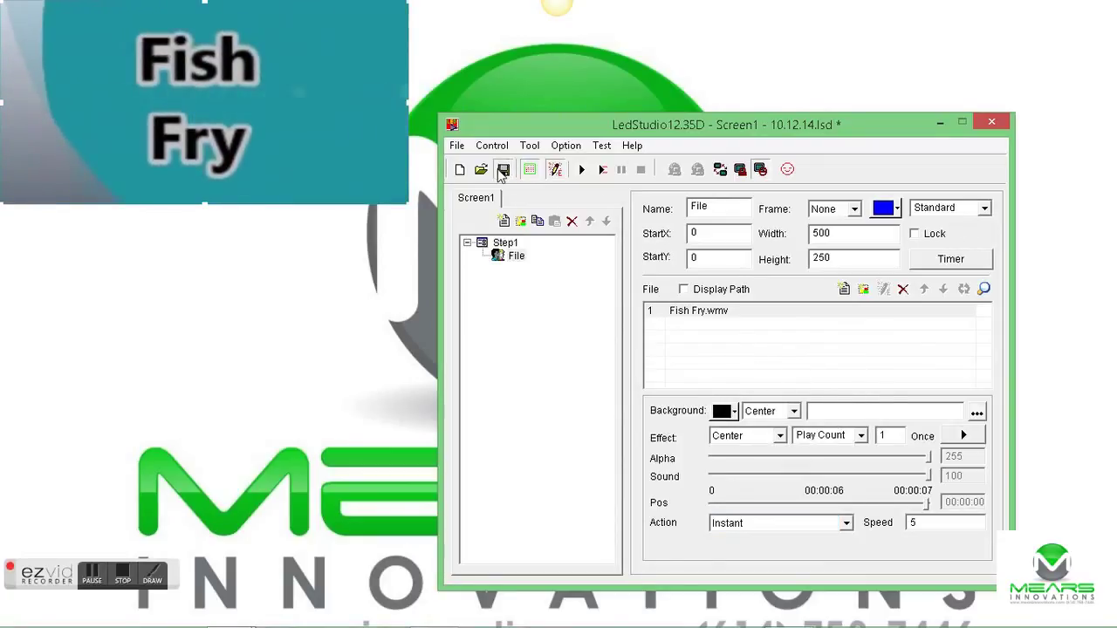
{"action": "left_click", "coordinate": [579, 169]}
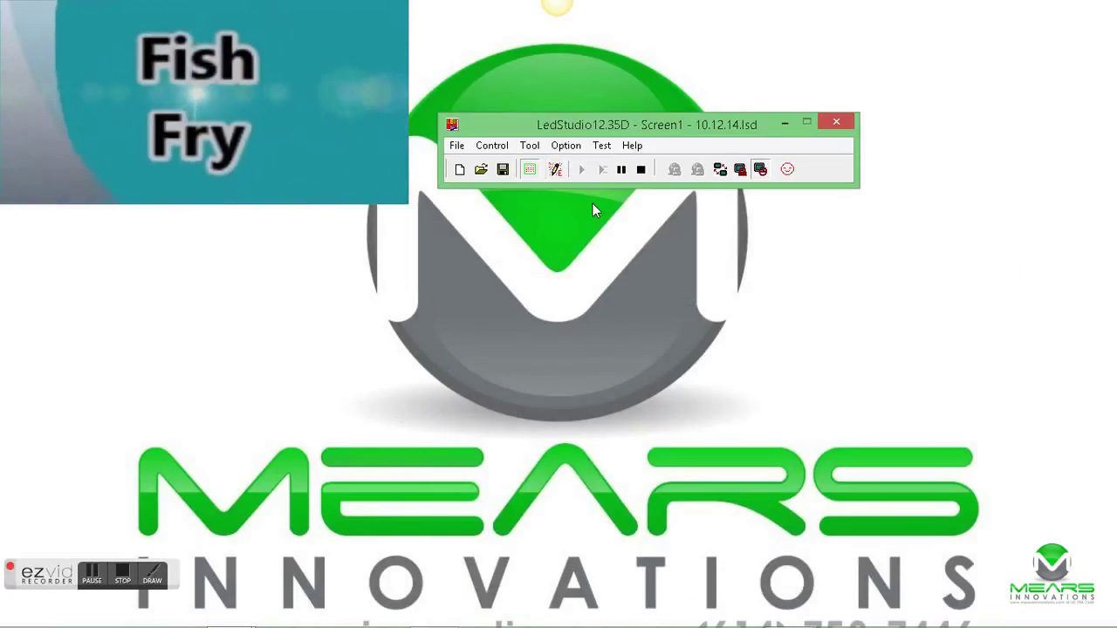